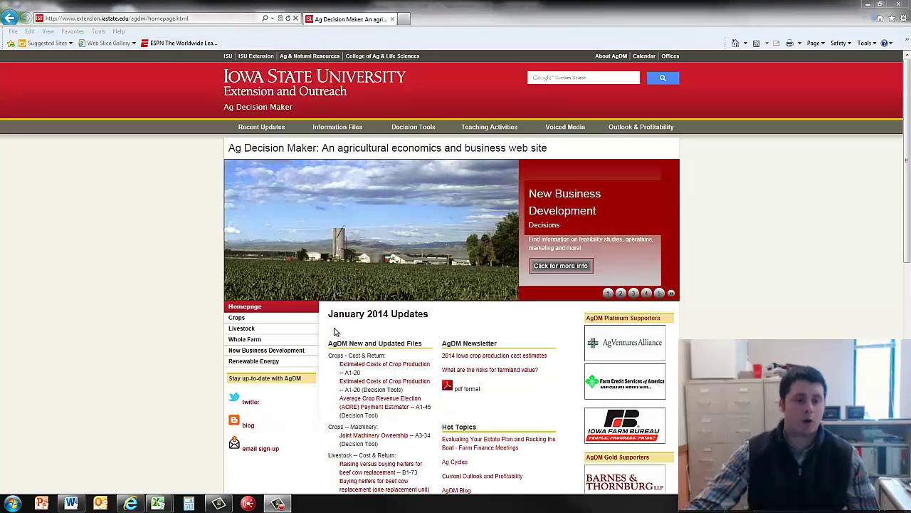
Step: Open the PDF of the Raising Versus Buying Heifers for Beef Cow Replacement article from the Livestock Cost & Return section
click(243, 330)
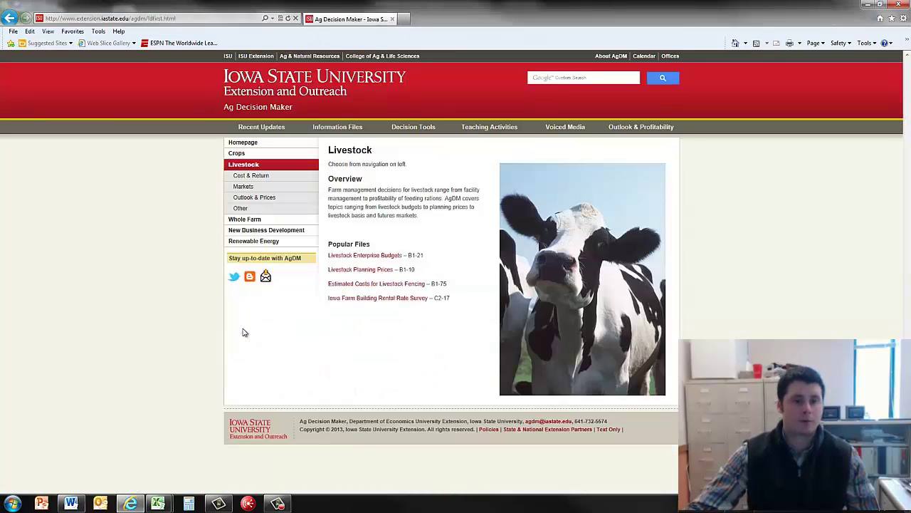
click(251, 179)
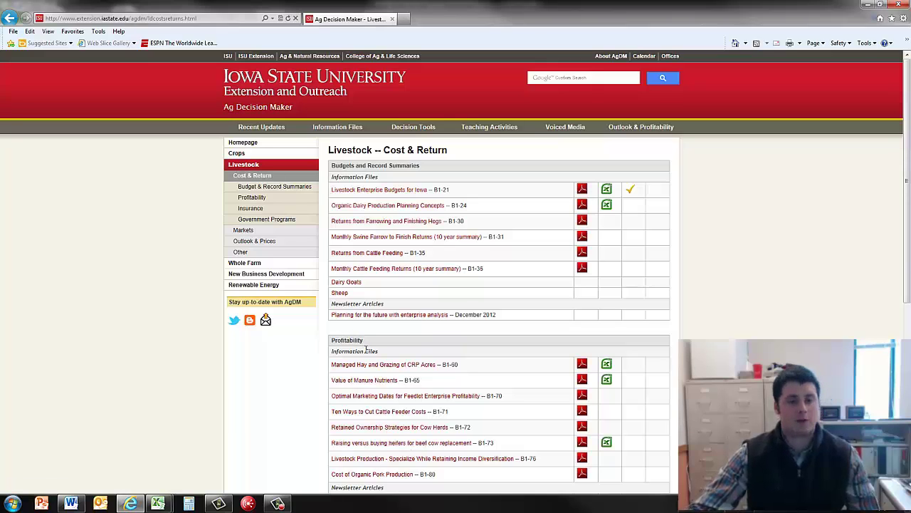
click(390, 445)
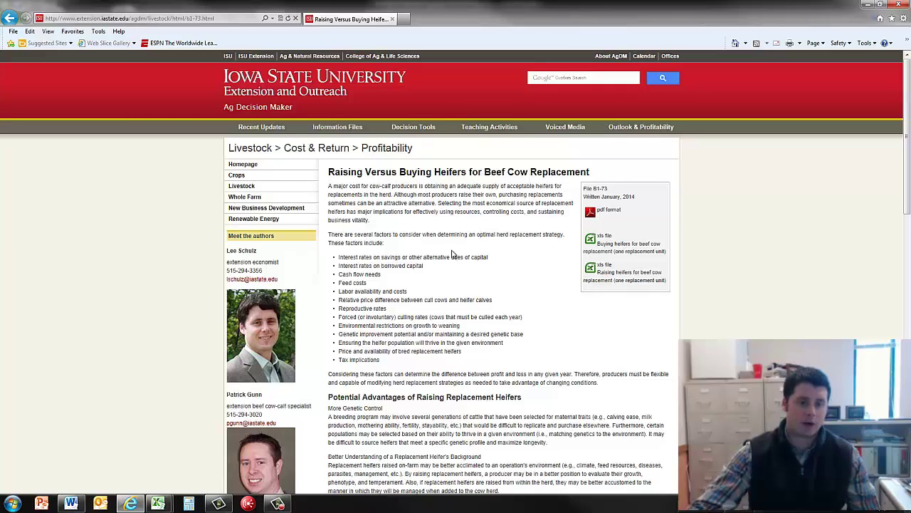
click(590, 213)
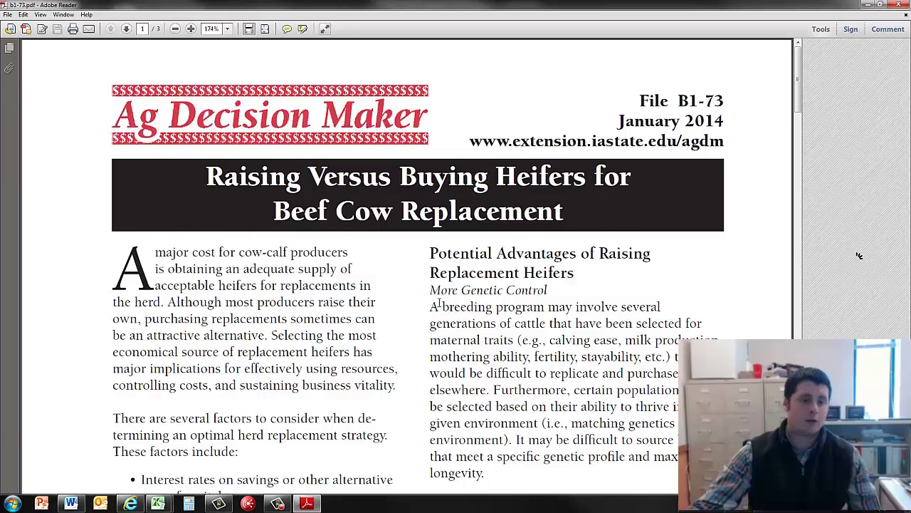
Step: Read page 1 of the PDF, covering the herd replacement factors and the potential advantages of raising replacement heifers
scroll(440, 304, down, 4)
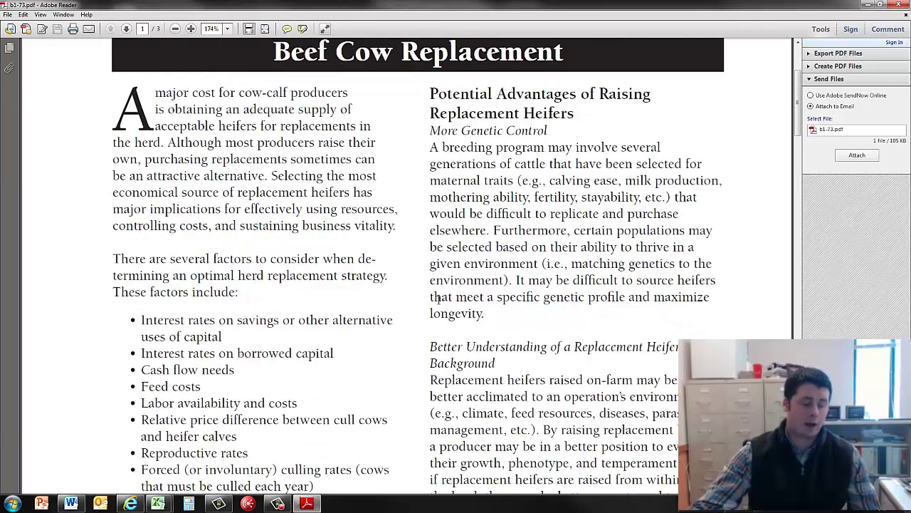
scroll(439, 299, down, 1)
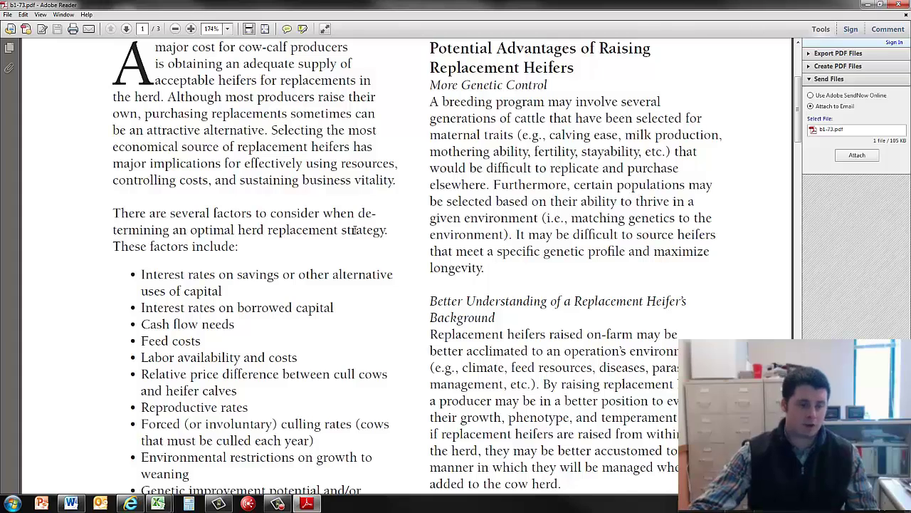
scroll(356, 232, down, 1)
scroll(355, 231, down, 1)
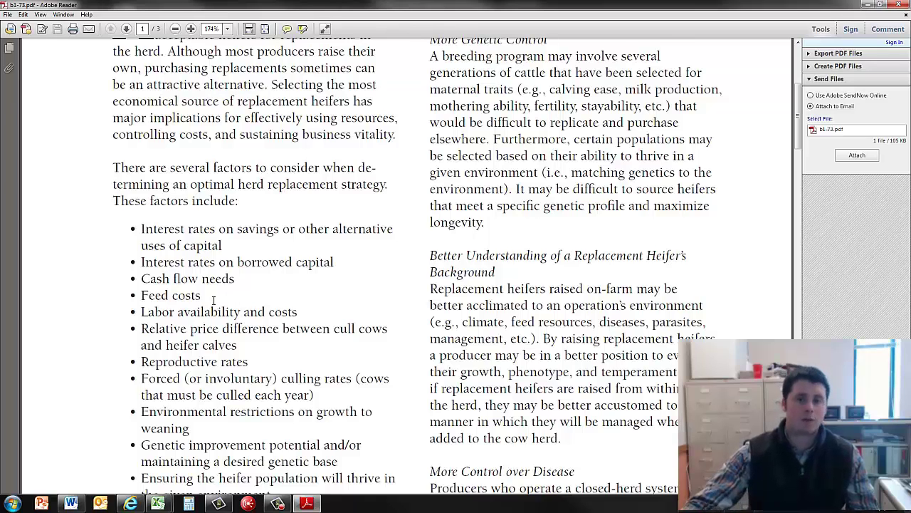
scroll(214, 301, up, 6)
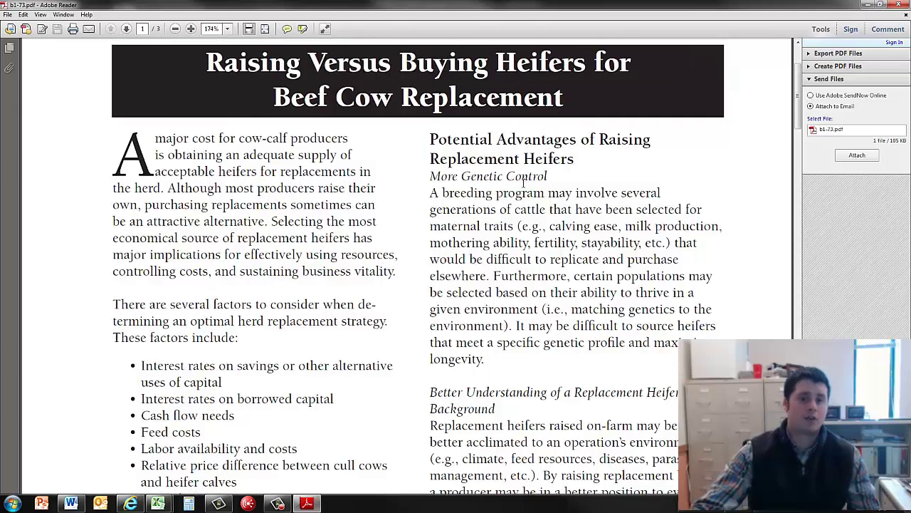
scroll(524, 184, down, 1)
scroll(524, 184, down, 4)
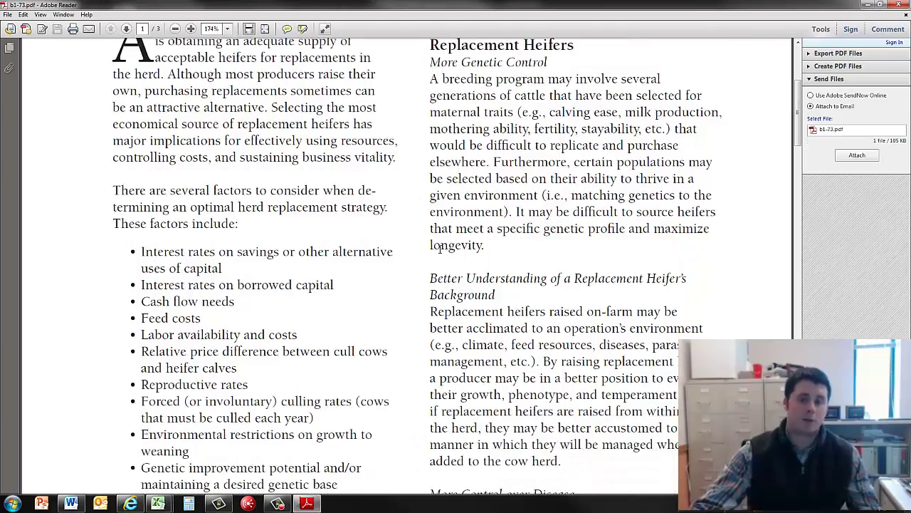
scroll(439, 247, down, 10)
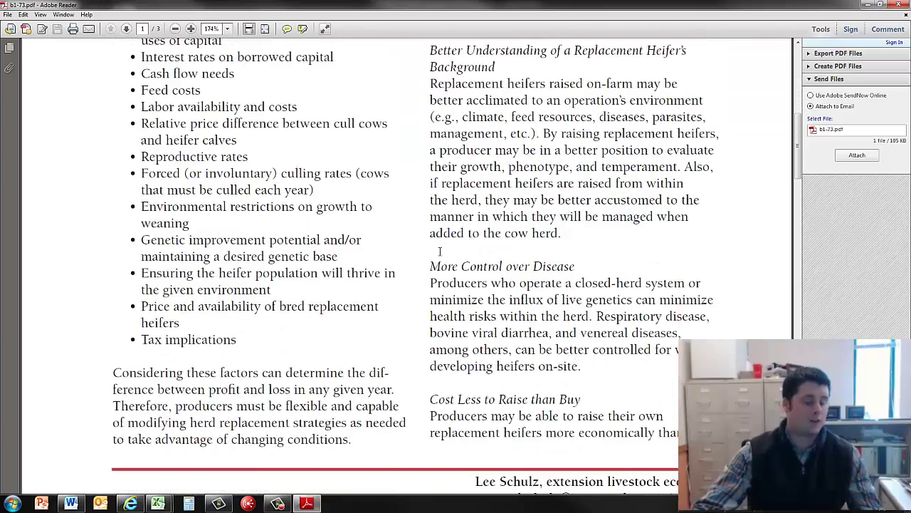
scroll(440, 250, down, 3)
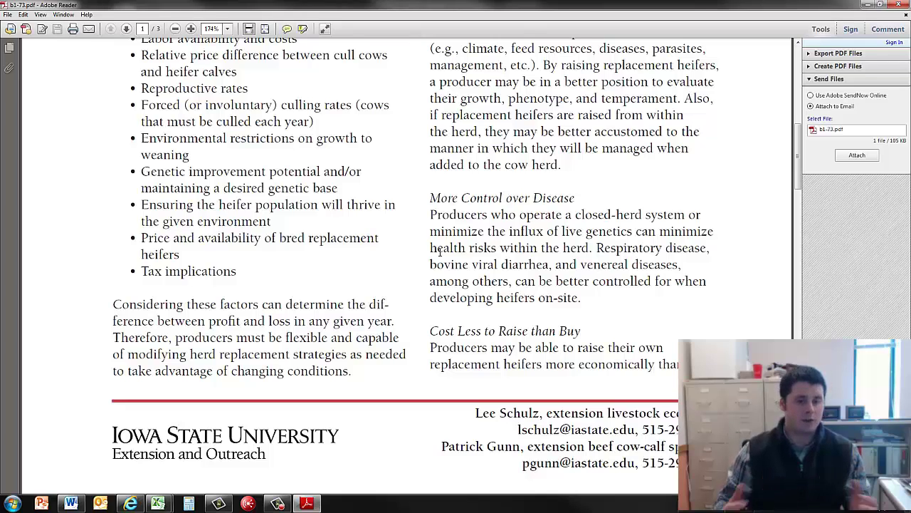
scroll(427, 253, down, 5)
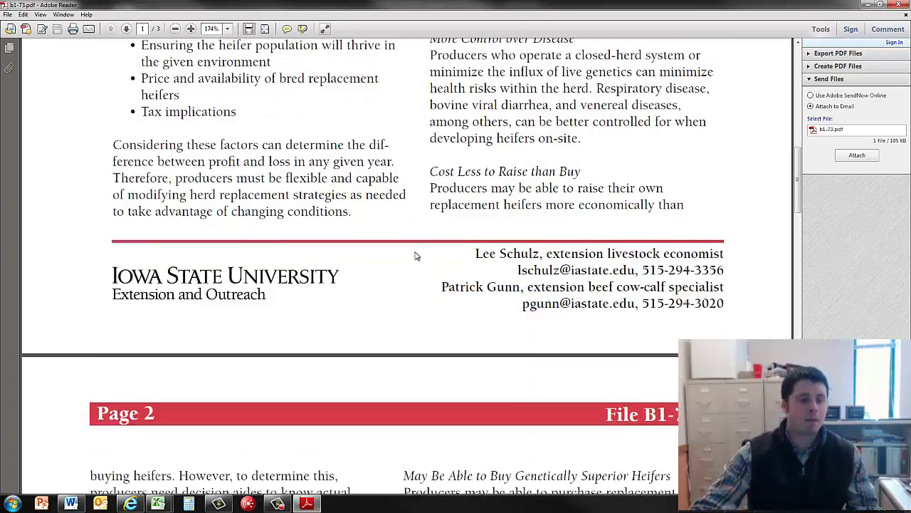
Step: Read page 2 on the advantages of buying heifers and the raise-versus-buy analysis, and close the PDF
scroll(417, 256, down, 4)
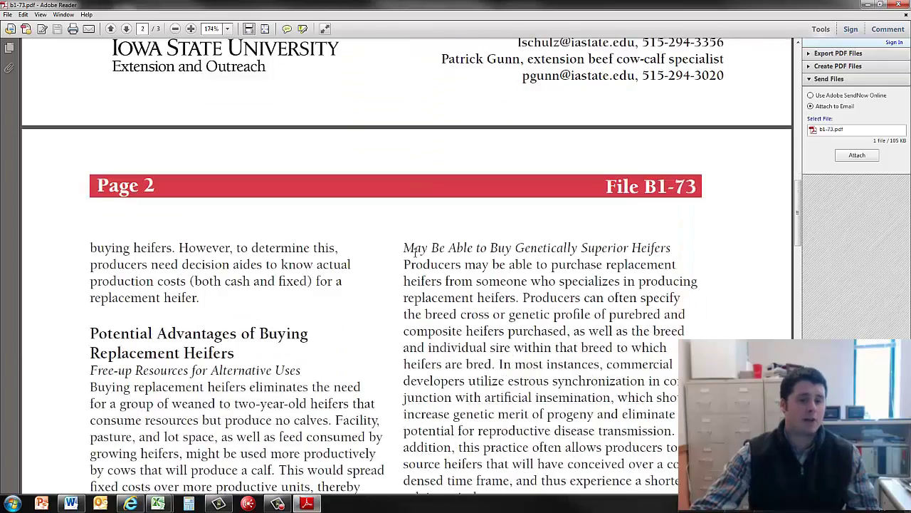
scroll(415, 254, down, 1)
scroll(416, 254, down, 2)
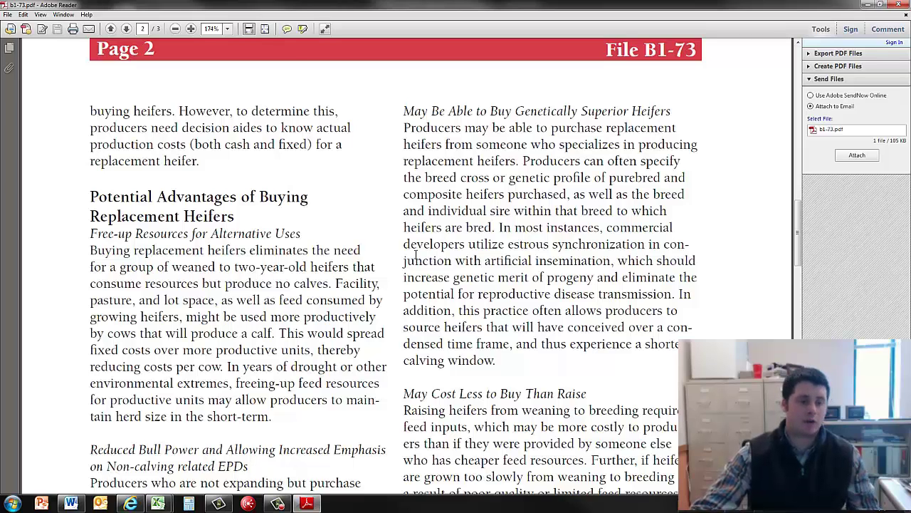
scroll(415, 255, down, 2)
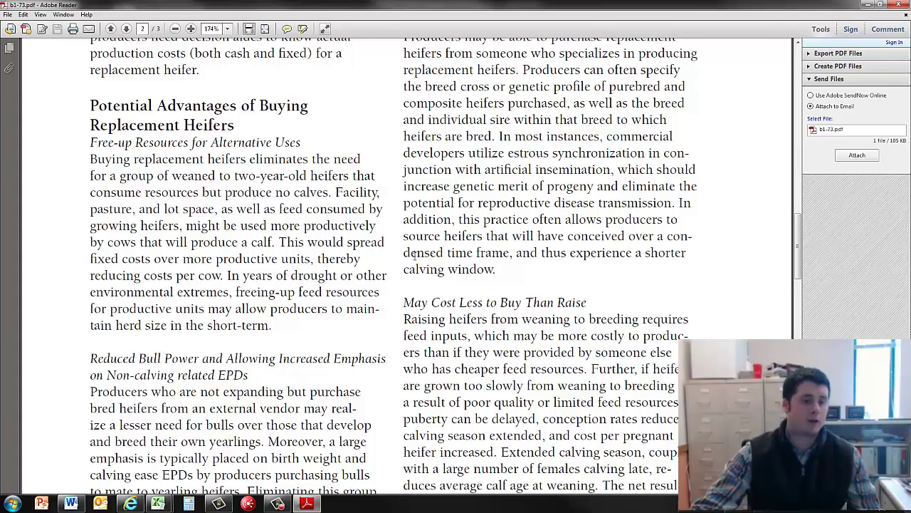
scroll(415, 255, down, 2)
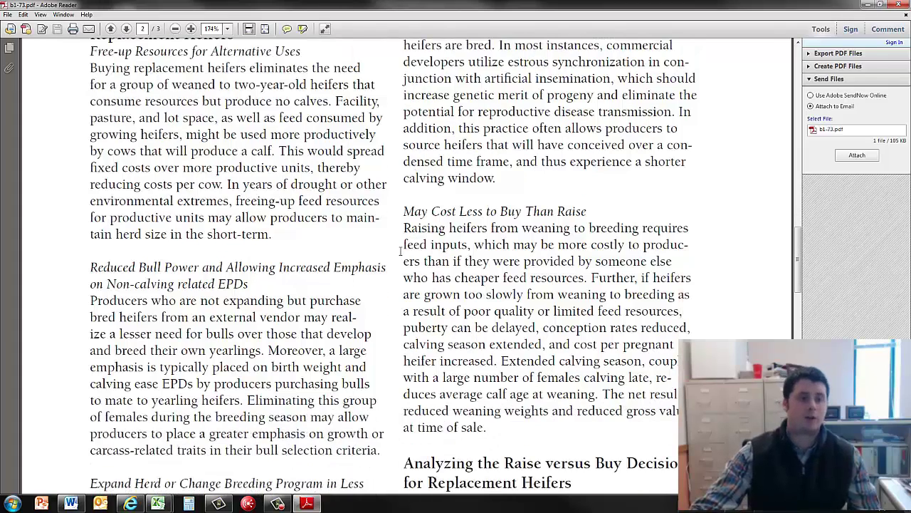
scroll(372, 258, down, 3)
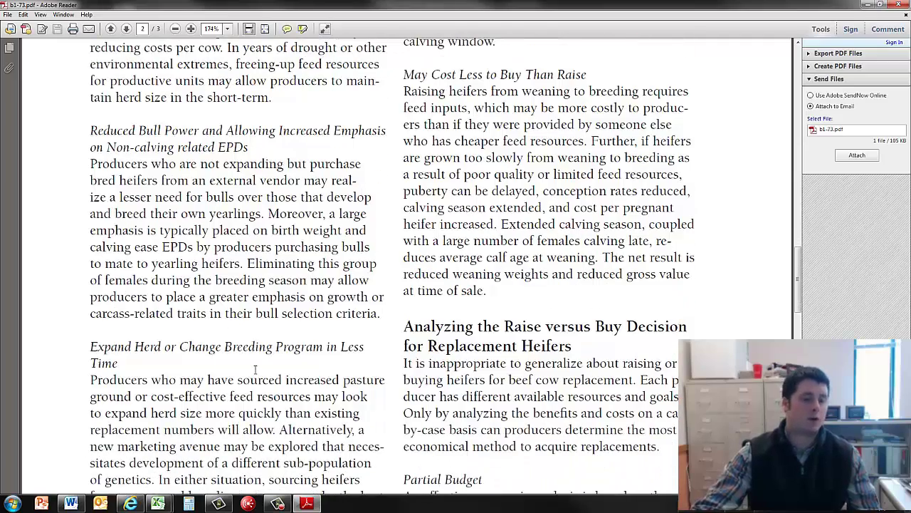
scroll(255, 369, down, 4)
scroll(257, 369, up, 6)
scroll(261, 371, up, 5)
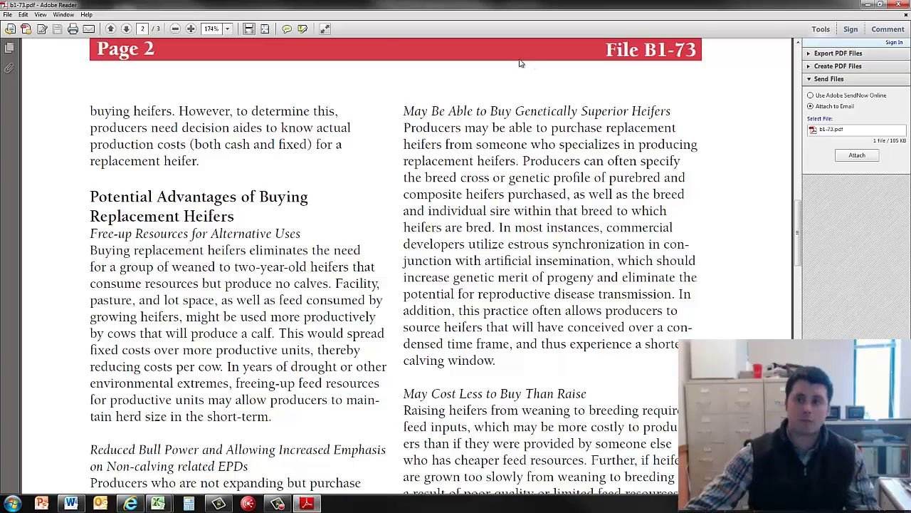
click(899, 5)
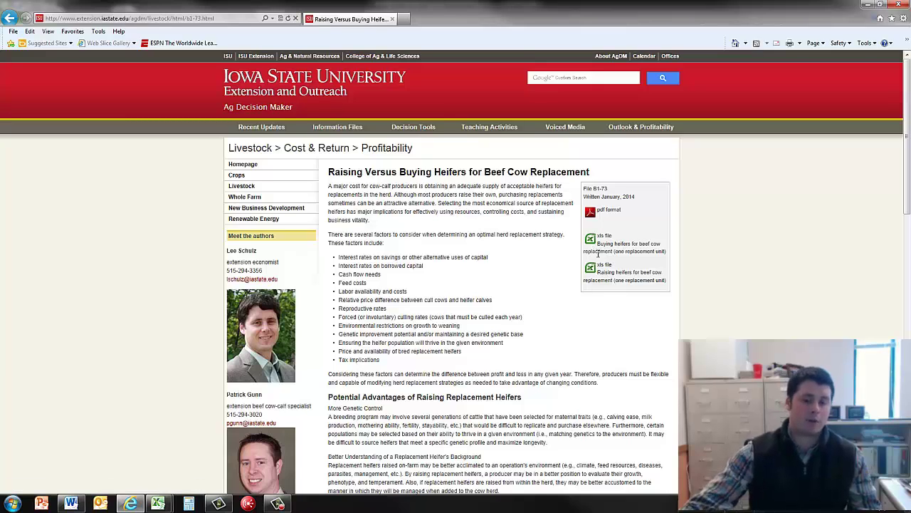
Step: Show the download options for the buying heifers spreadsheet, dismiss them, and switch to the open Buying Heifers workbook in Excel
click(589, 242)
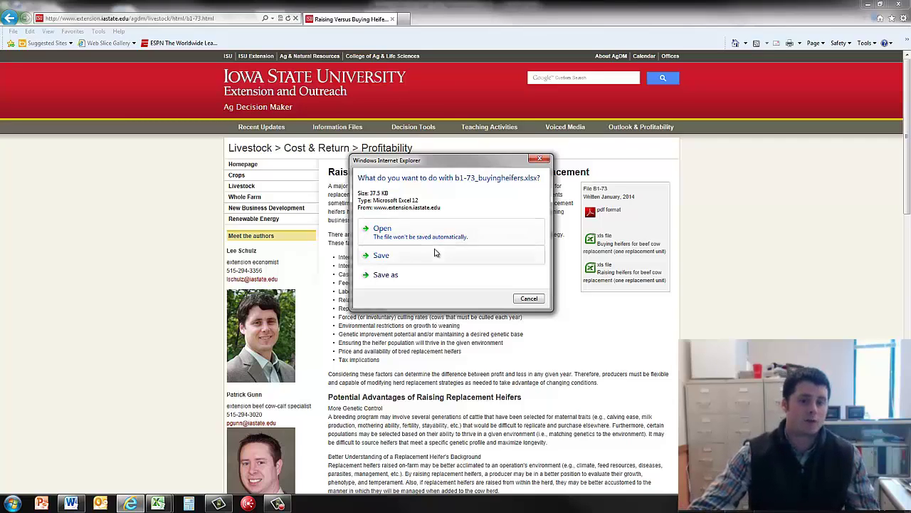
click(435, 254)
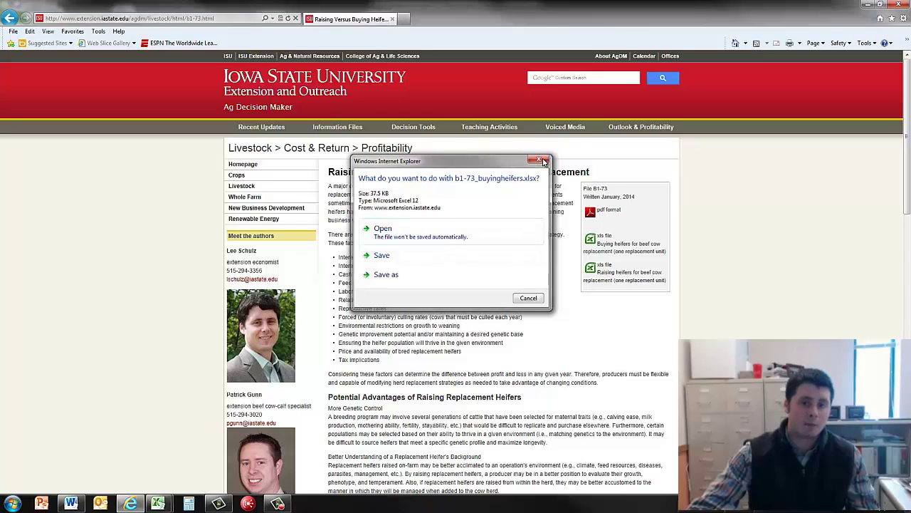
mouse_move(158, 503)
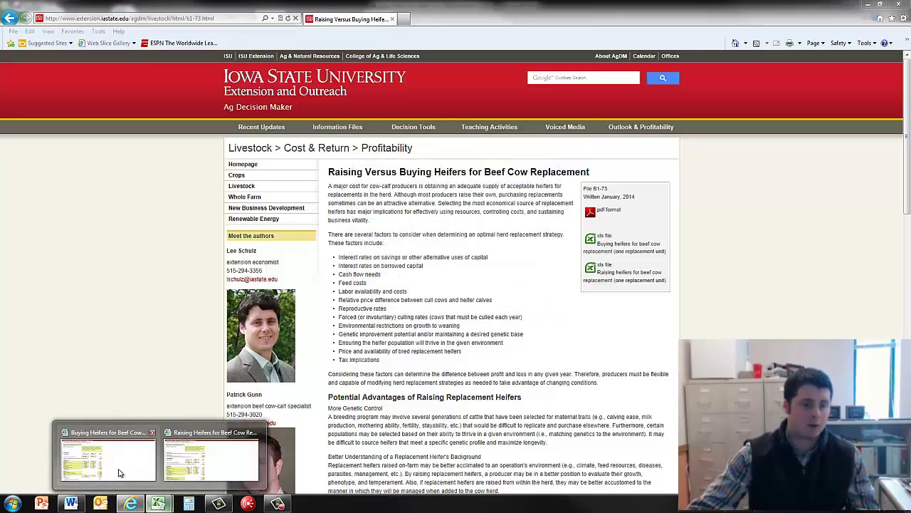
click(121, 469)
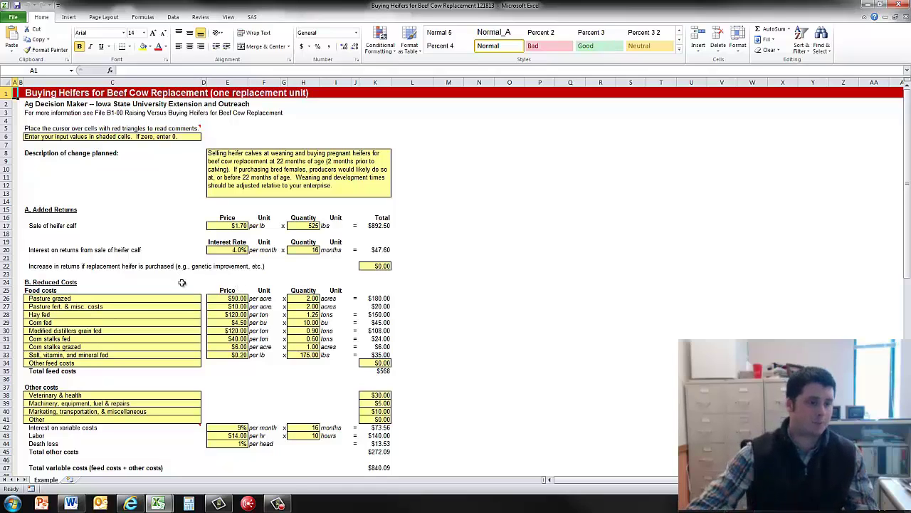
Step: Examine the buying heifers budget from added returns through feed, other and fixed costs to the net change in returns
scroll(183, 280, down, 2)
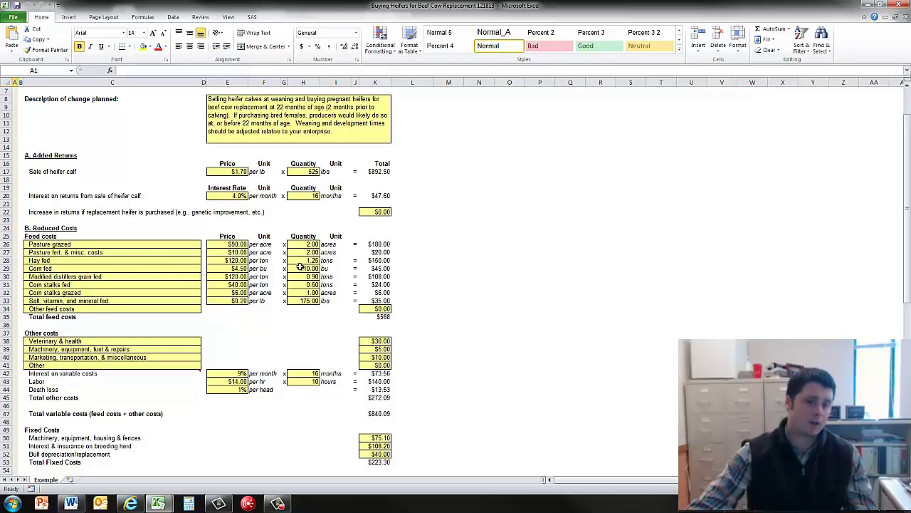
scroll(78, 317, down, 3)
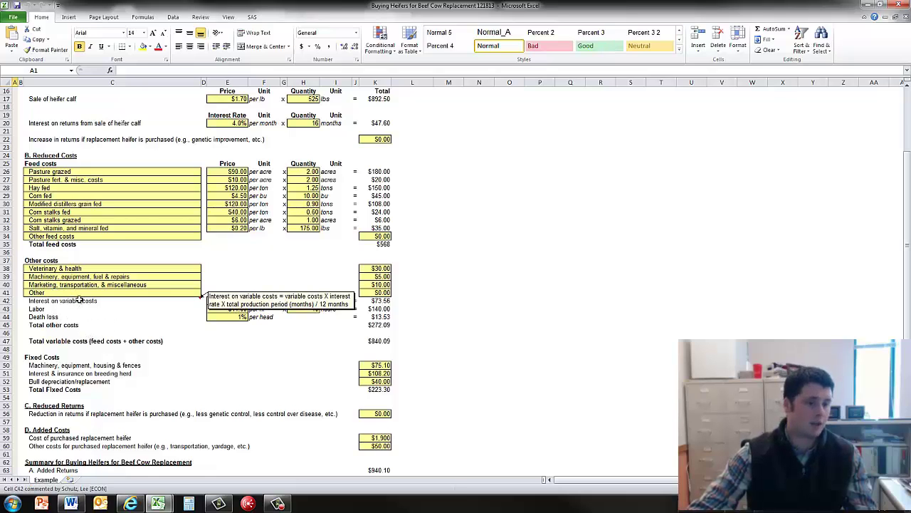
scroll(142, 338, down, 3)
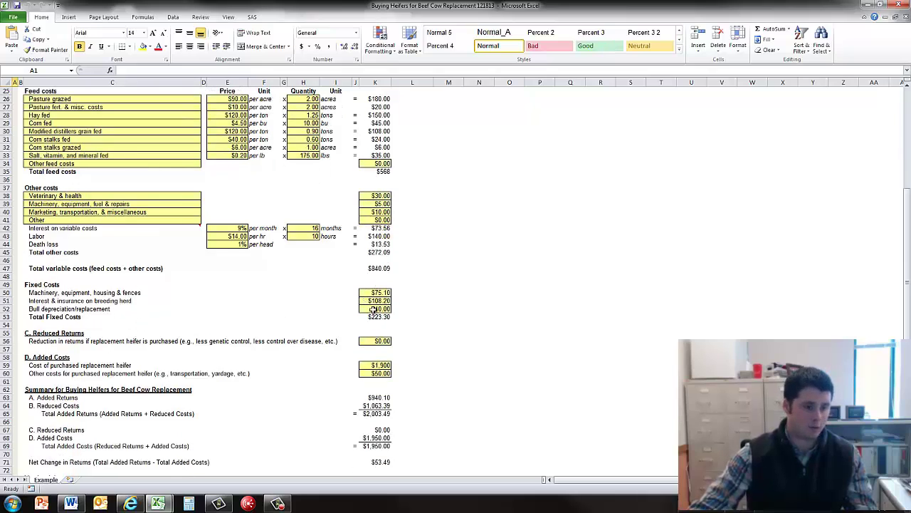
scroll(373, 311, down, 2)
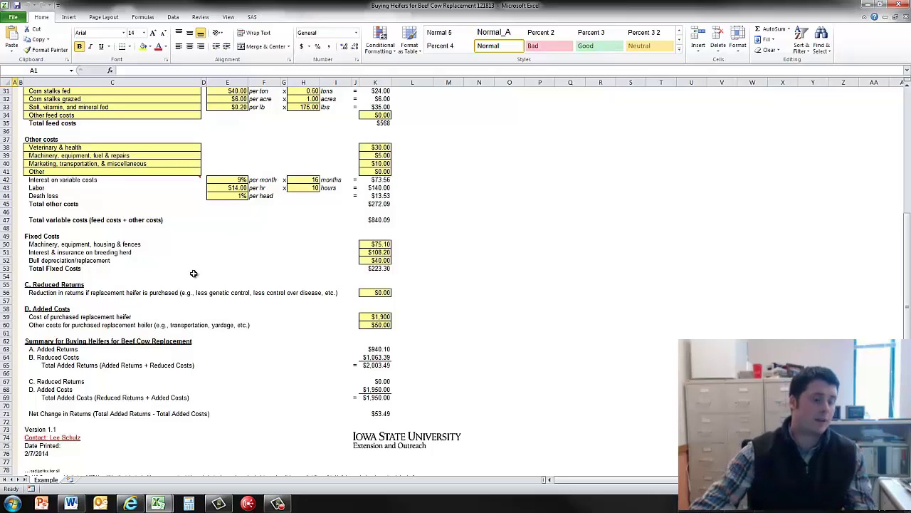
scroll(191, 285, down, 2)
scroll(190, 304, down, 1)
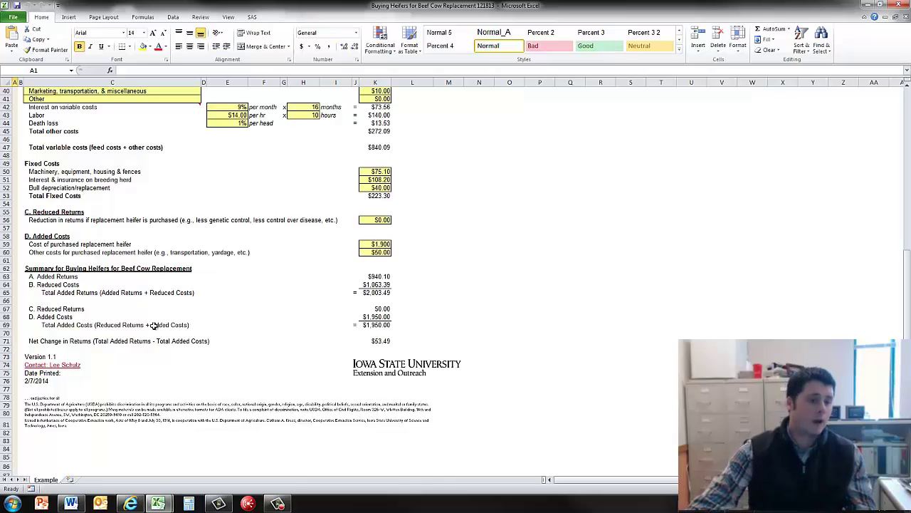
scroll(158, 325, down, 1)
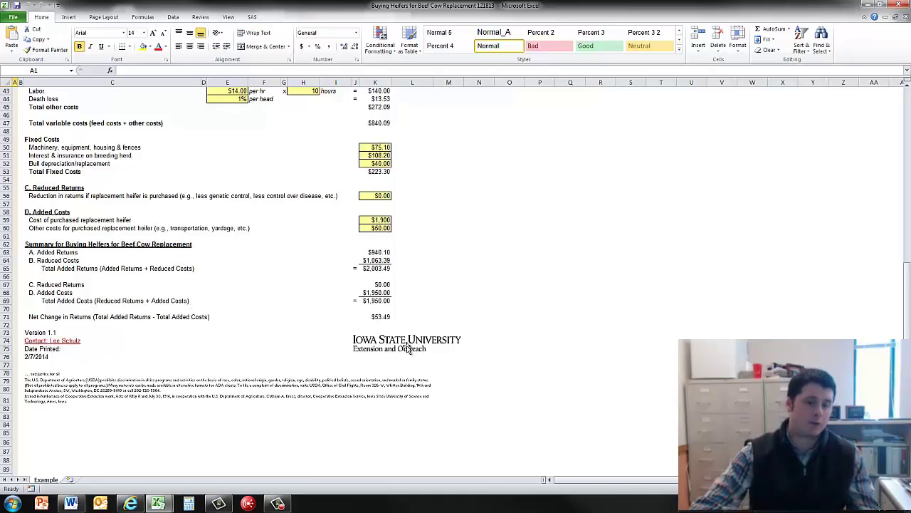
Step: Review the buying heifers sheet again from its input instructions to the summary, and minimize the workbook
scroll(321, 328, up, 14)
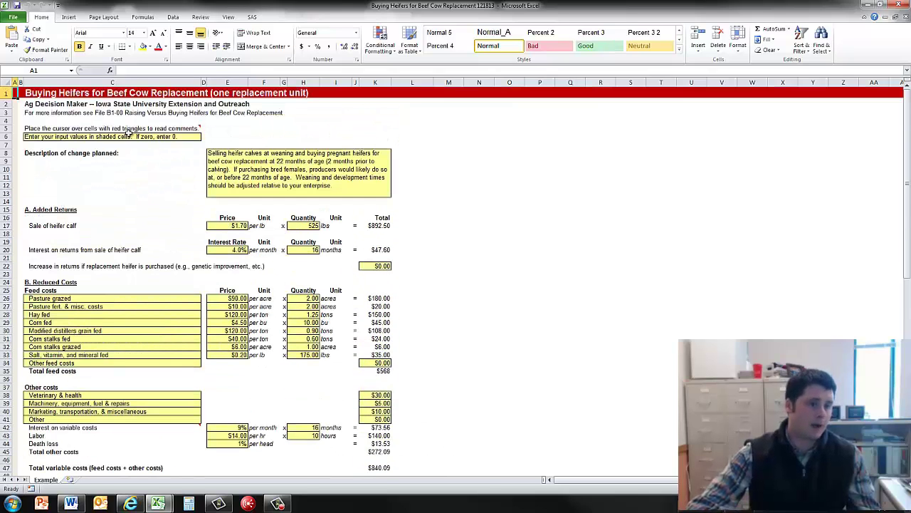
scroll(245, 240, down, 1)
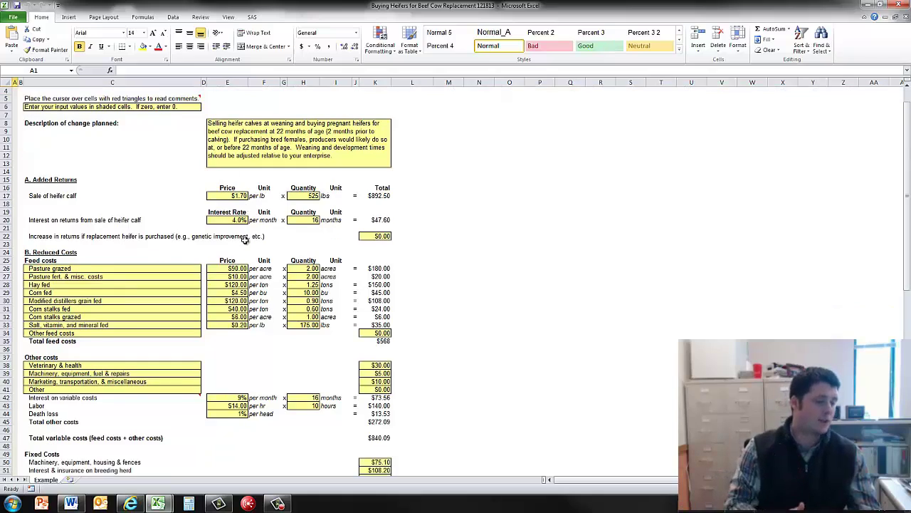
scroll(245, 240, down, 10)
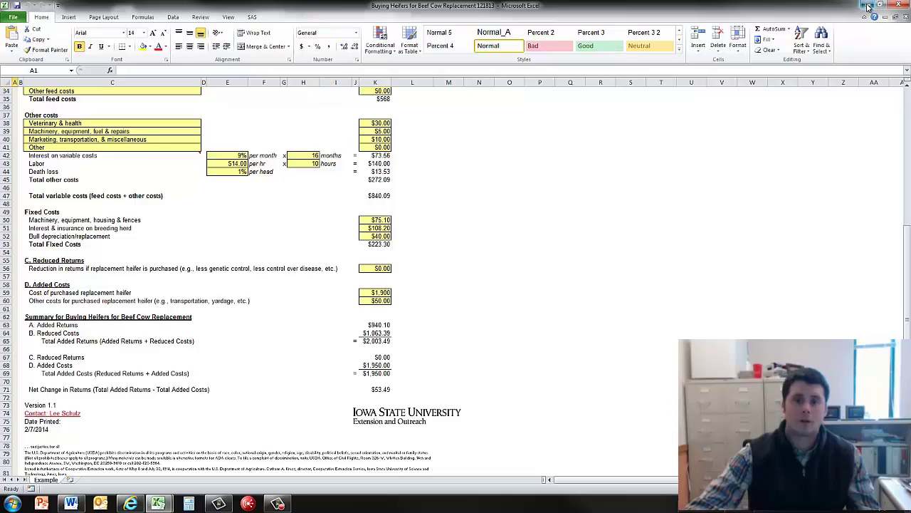
click(867, 4)
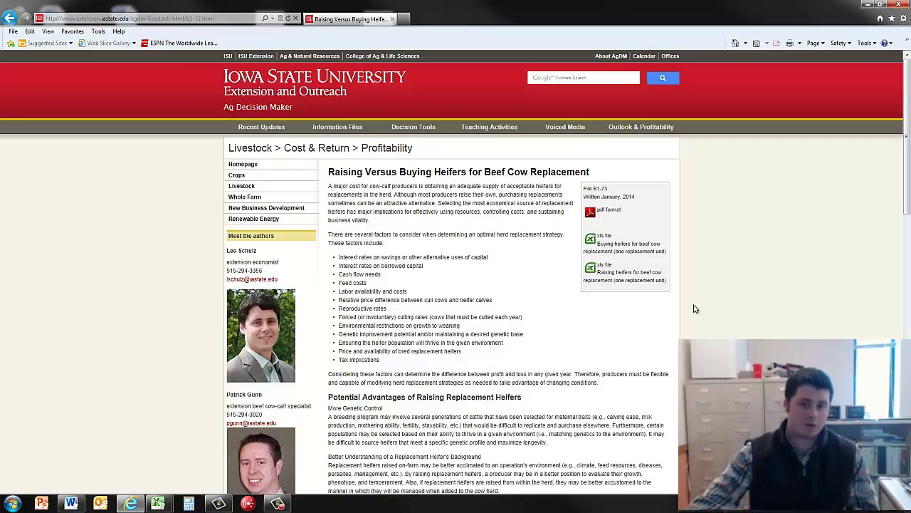
Step: Switch to the open Raising Heifers workbook in Excel and examine its budget from added returns through the net change in returns
click(159, 503)
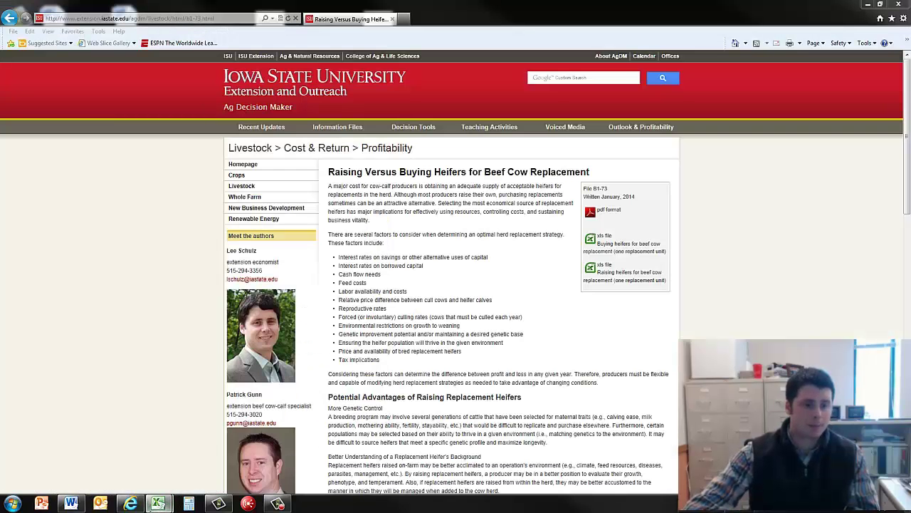
mouse_move(158, 503)
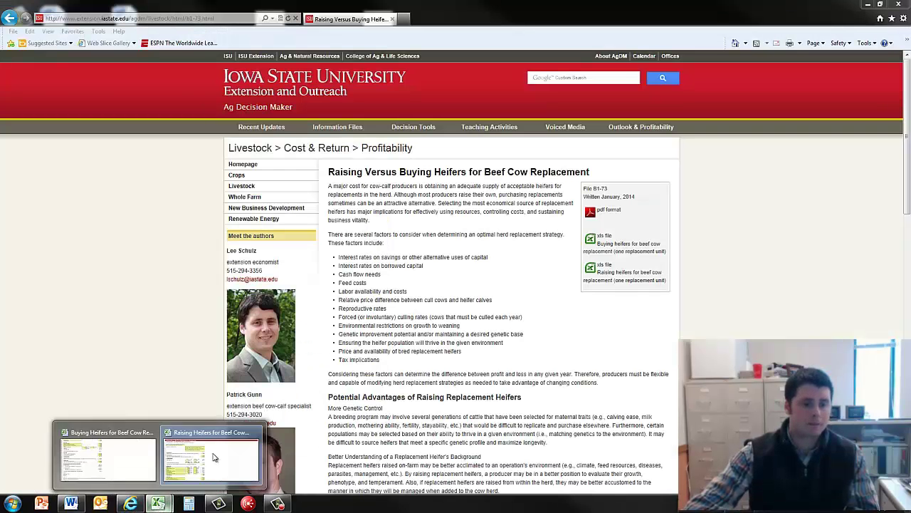
click(213, 451)
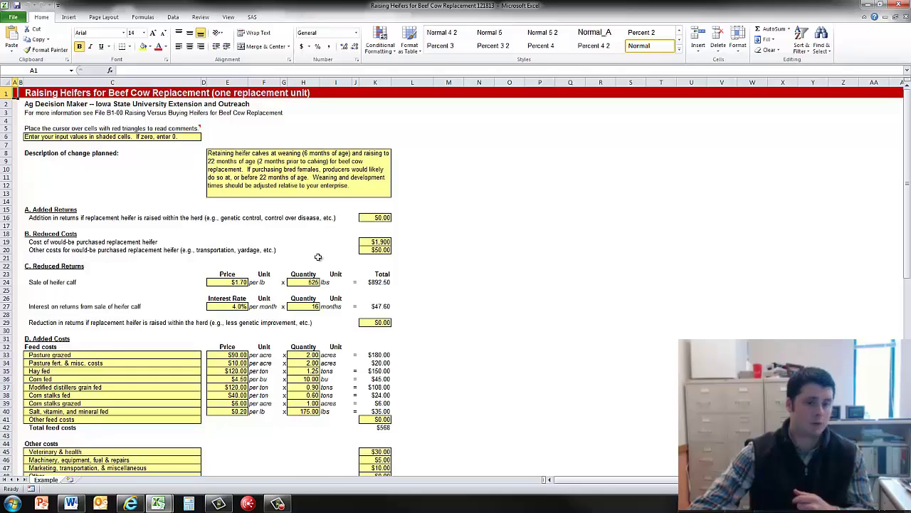
scroll(78, 308, down, 3)
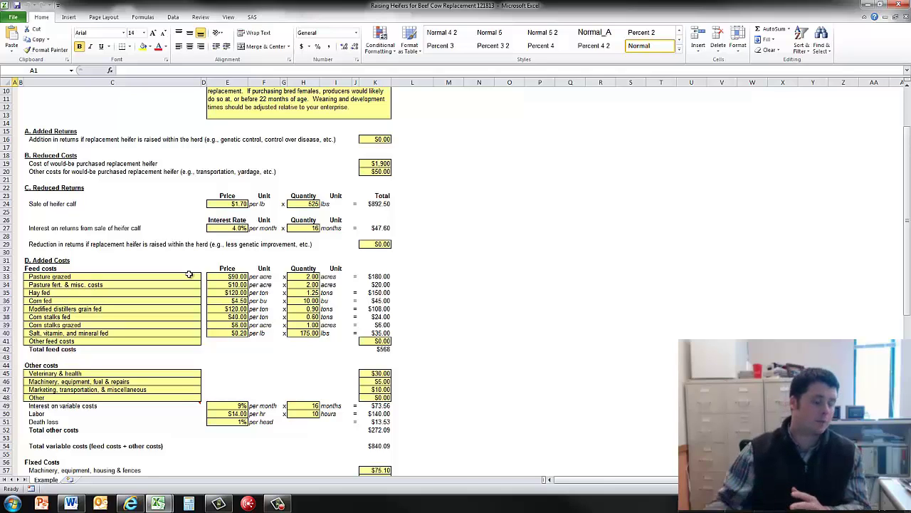
scroll(118, 263, down, 3)
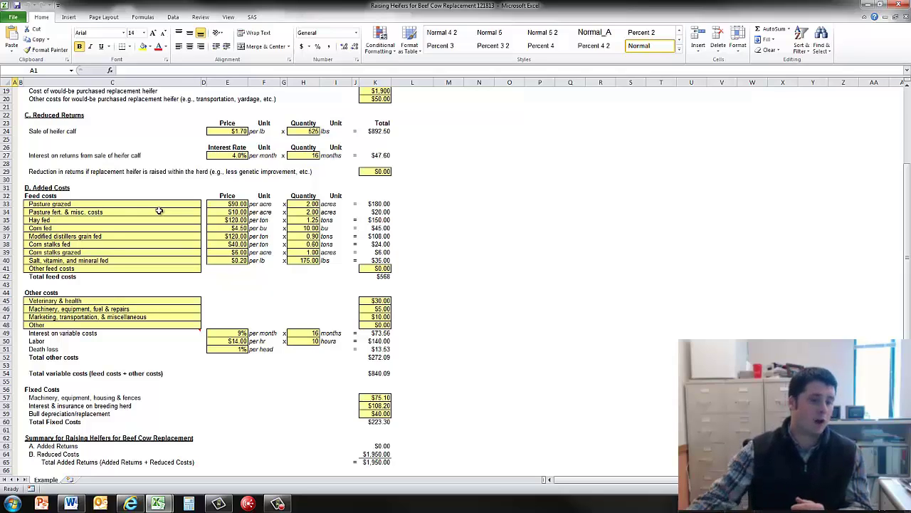
scroll(141, 250, down, 3)
scroll(141, 259, down, 2)
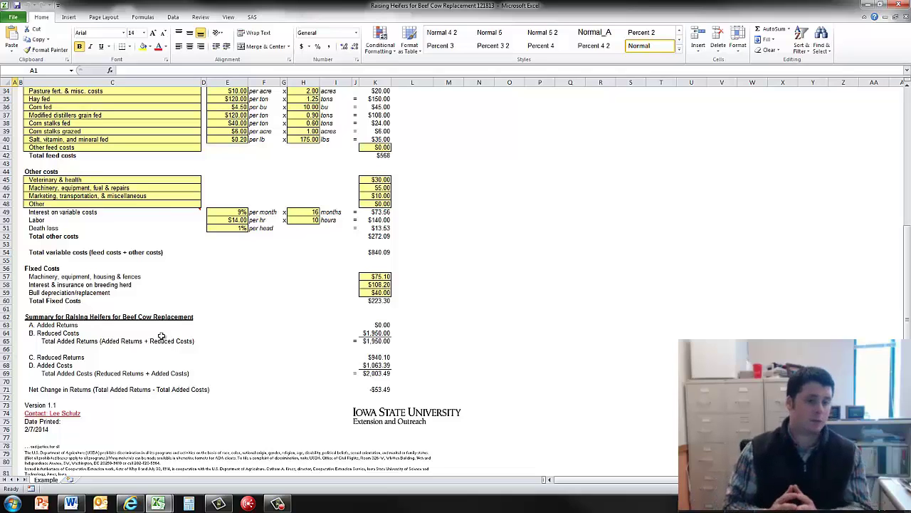
Step: Minimize the raising heifers workbook and review the web article's sections on potential advantages of raising and buying replacement heifers
click(865, 5)
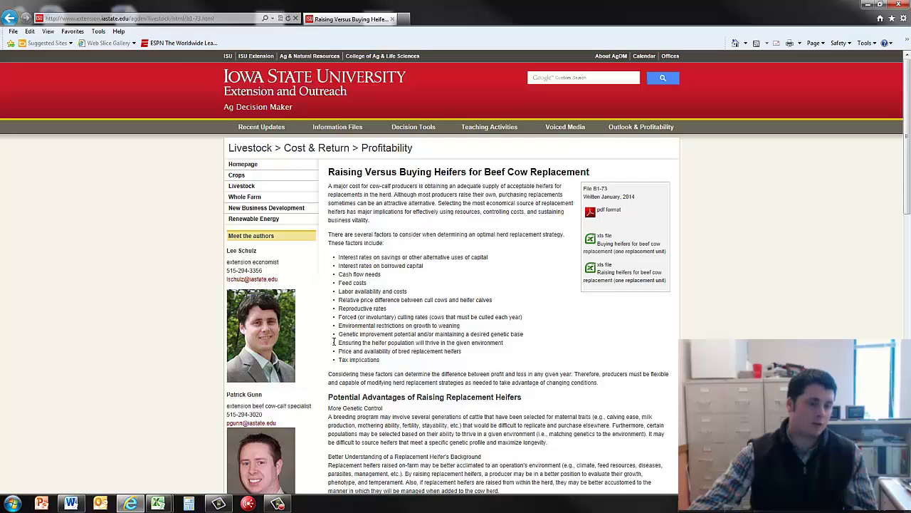
scroll(334, 342, down, 2)
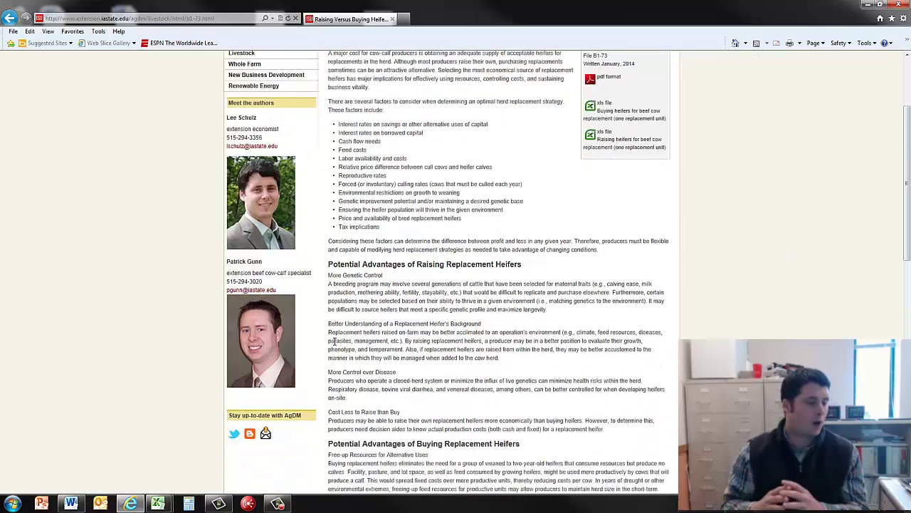